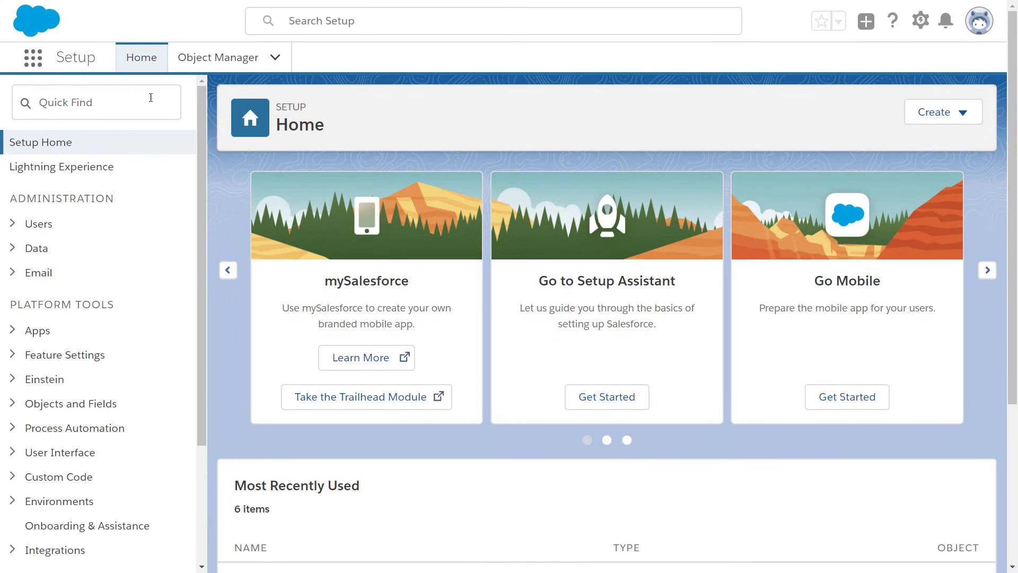
Step: Filter Setup with 'Encrypt' and open the Platform Encryption Encryption Policy page
click(151, 97)
text(Encrypt)
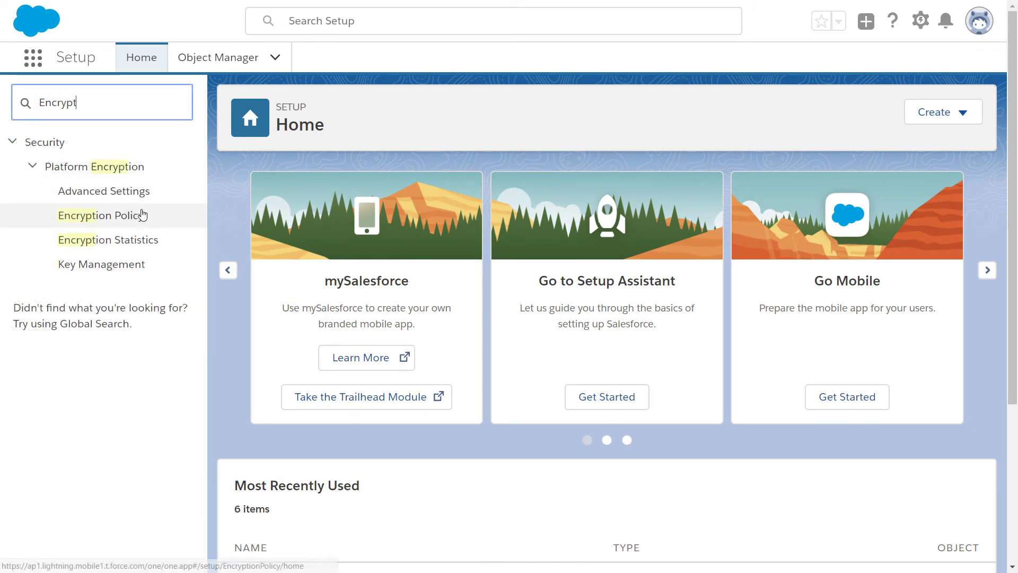
click(142, 216)
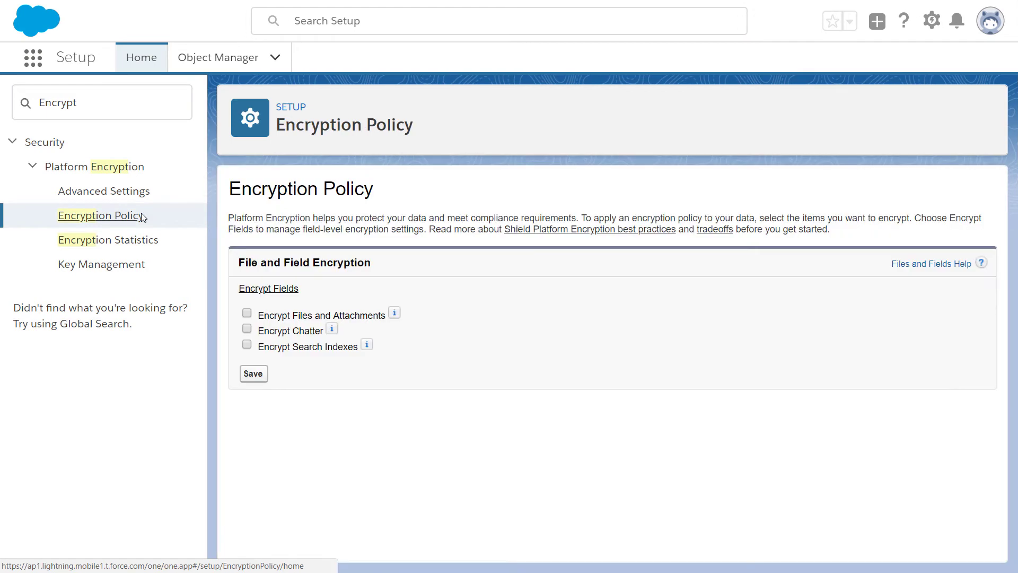
Step: Mark the Account Name and Phone standard fields for Probabilistic encryption and save
click(264, 290)
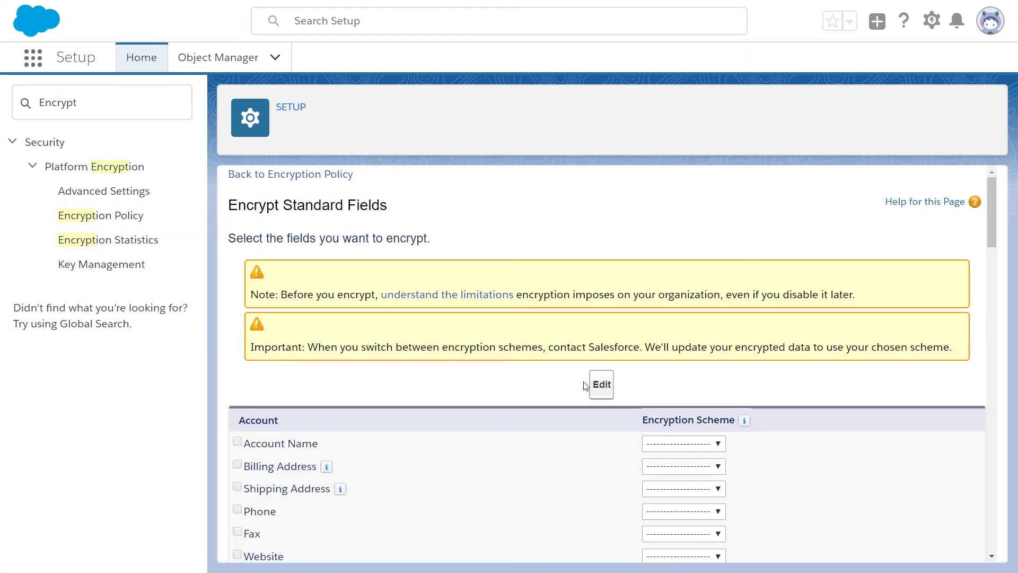
click(605, 389)
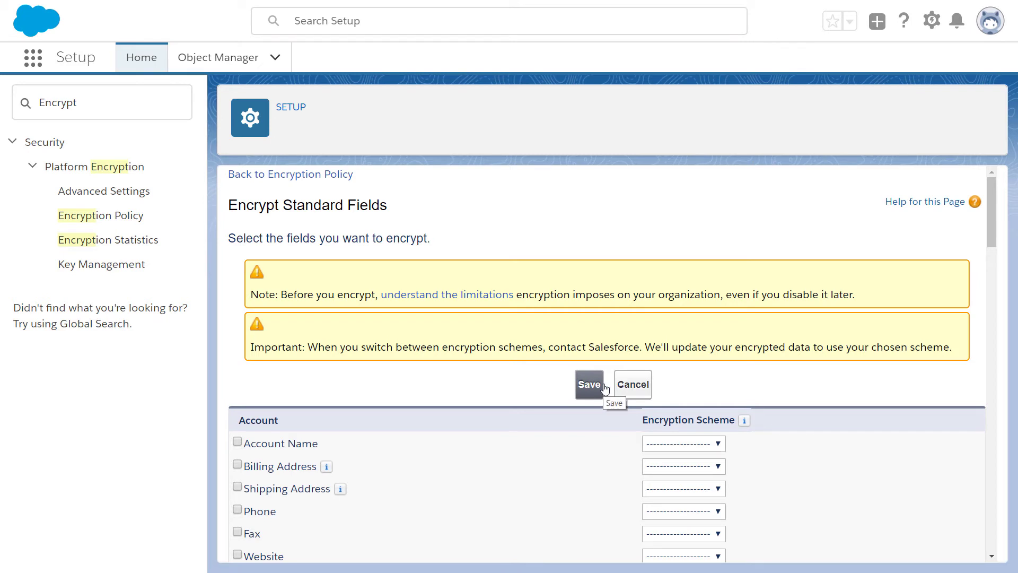
click(237, 443)
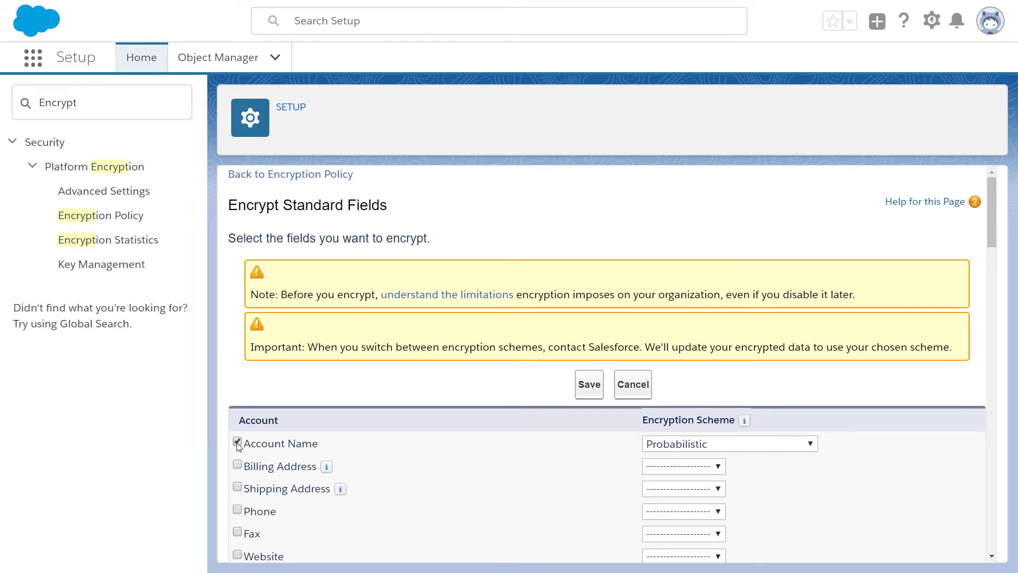
click(238, 511)
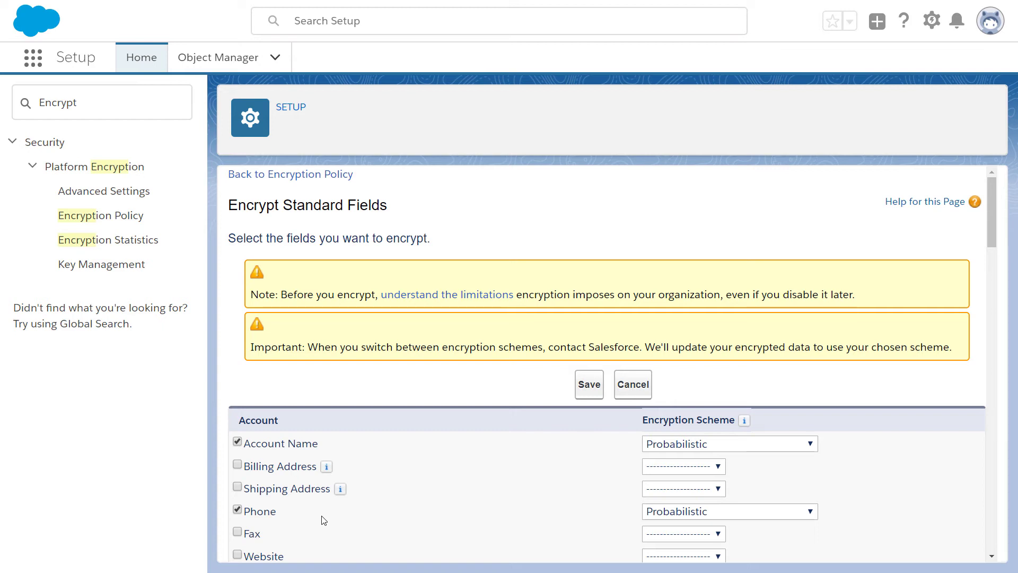
click(583, 389)
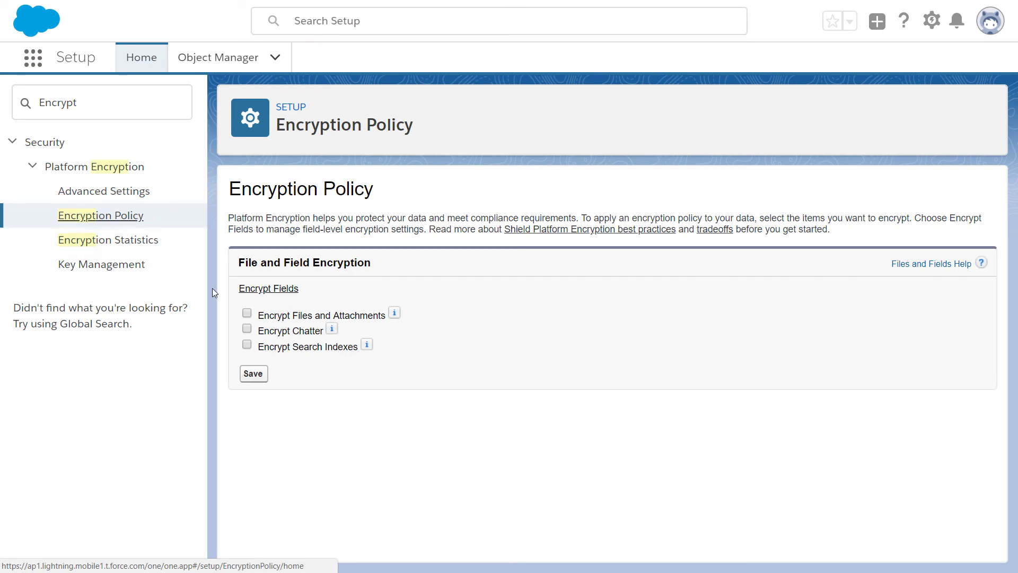
Step: Tick the Encrypt Files and Attachments option in the encryption policy
click(247, 313)
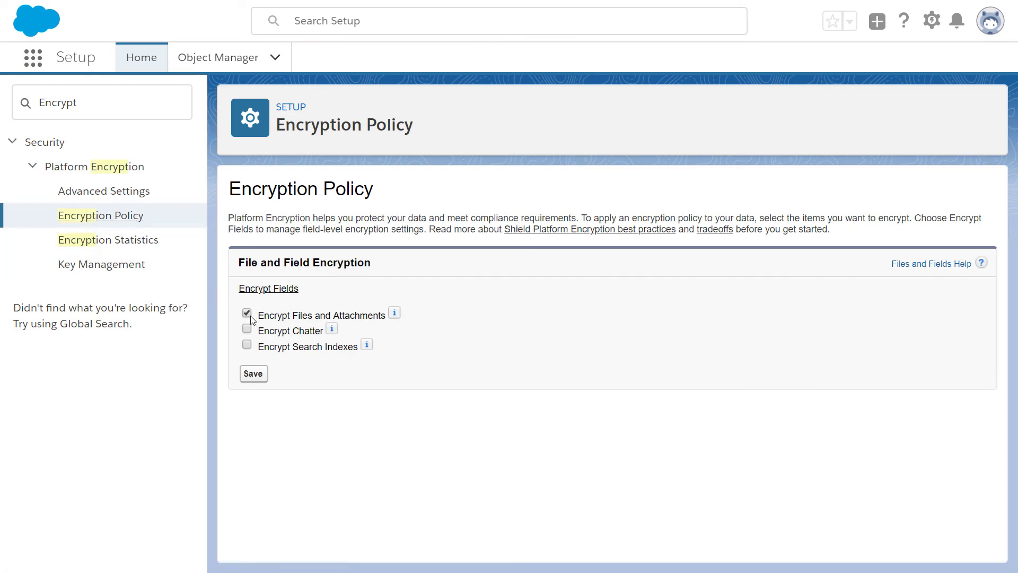